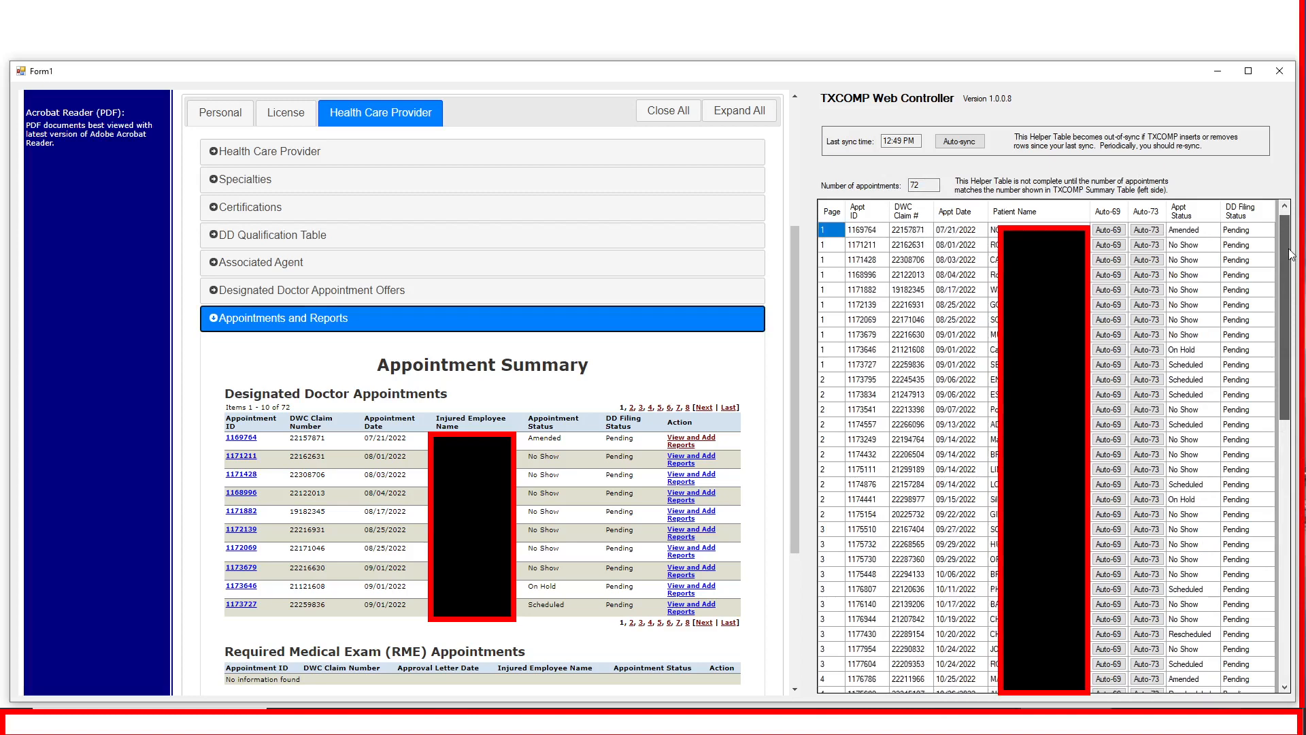
Sort the appointments helper table by patient name and view the rows further down the list
click(1063, 212)
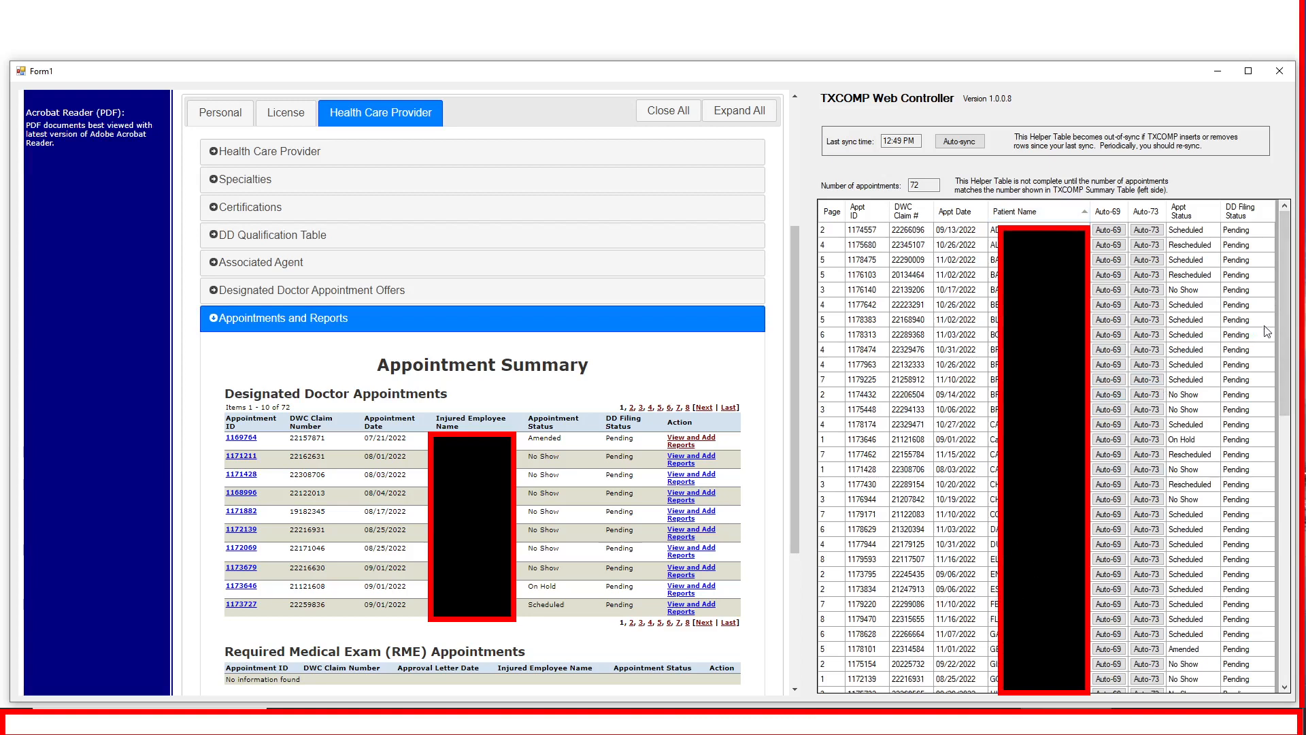
drag(1285, 334, 1286, 582)
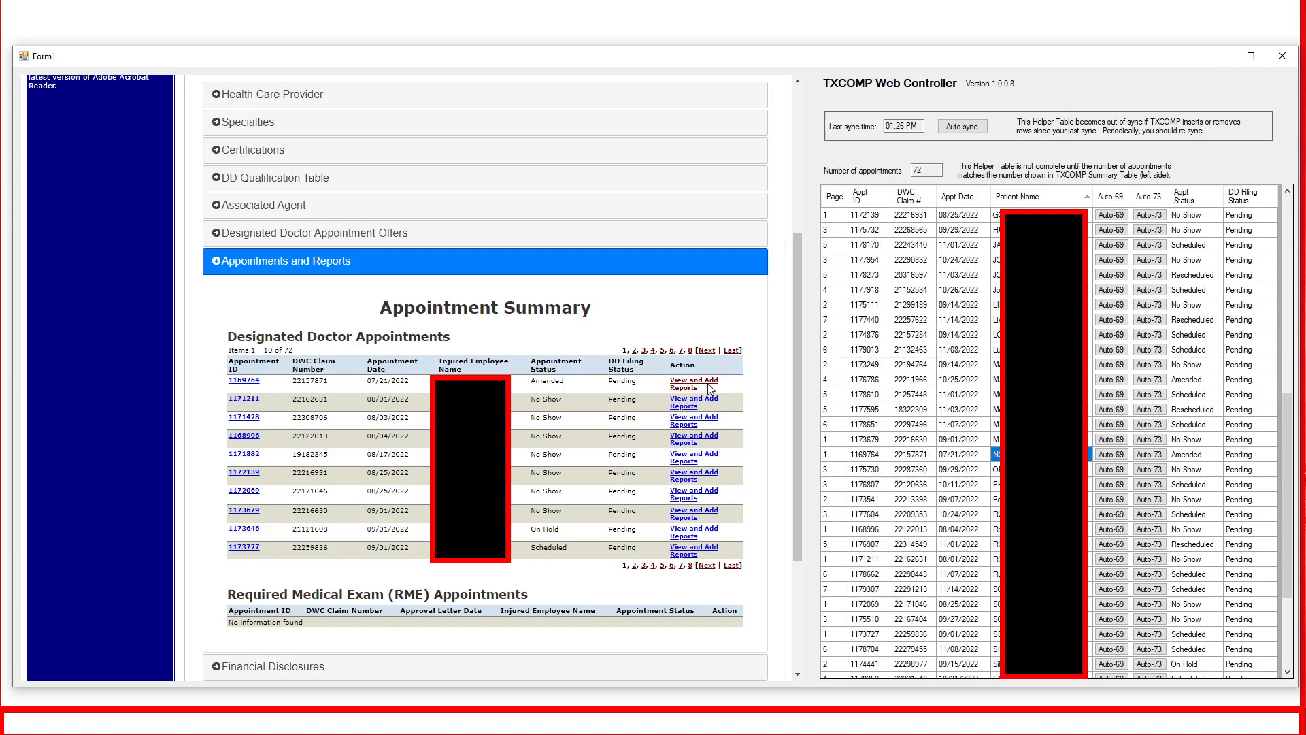
Open the reports of the amended 07/21/2022 designated doctor appointment and start adding a DWC069 report
click(686, 385)
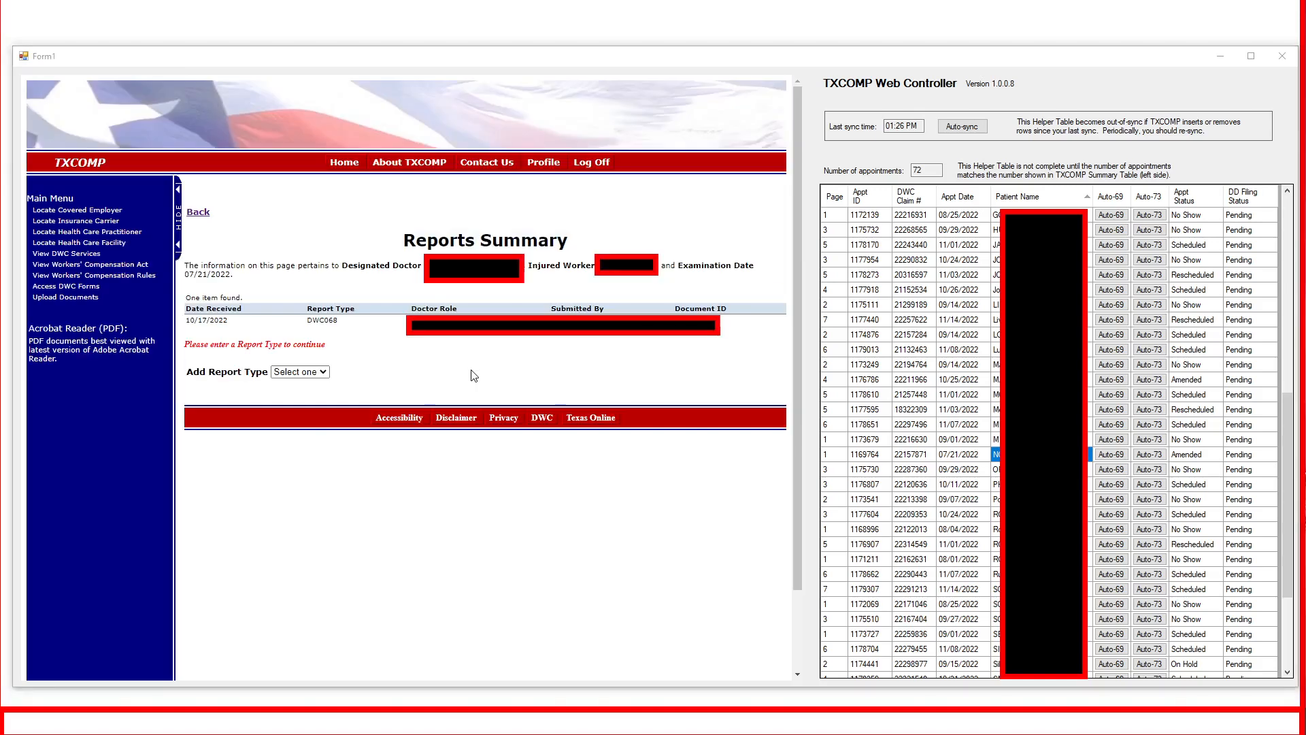
click(324, 375)
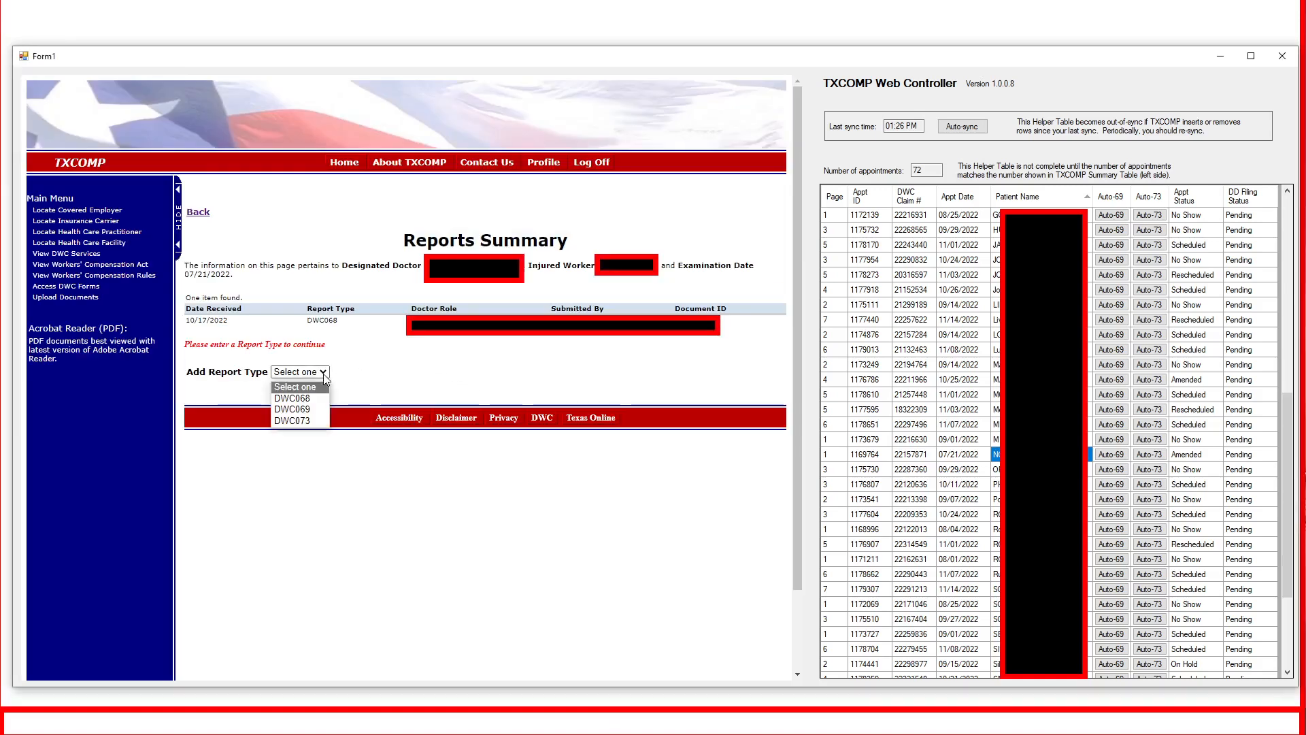
click(316, 409)
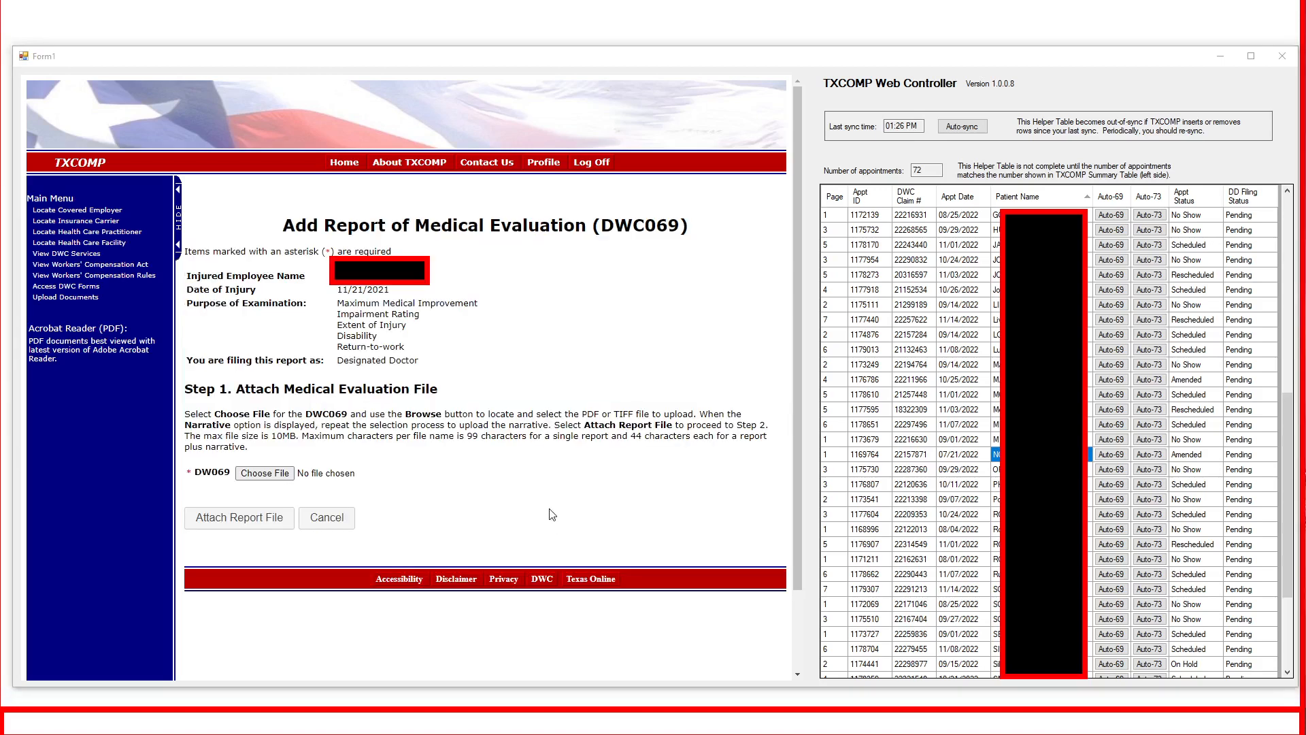
Attach the file DWC69 TEST document.pdf to the DWC069 medical evaluation report
click(266, 474)
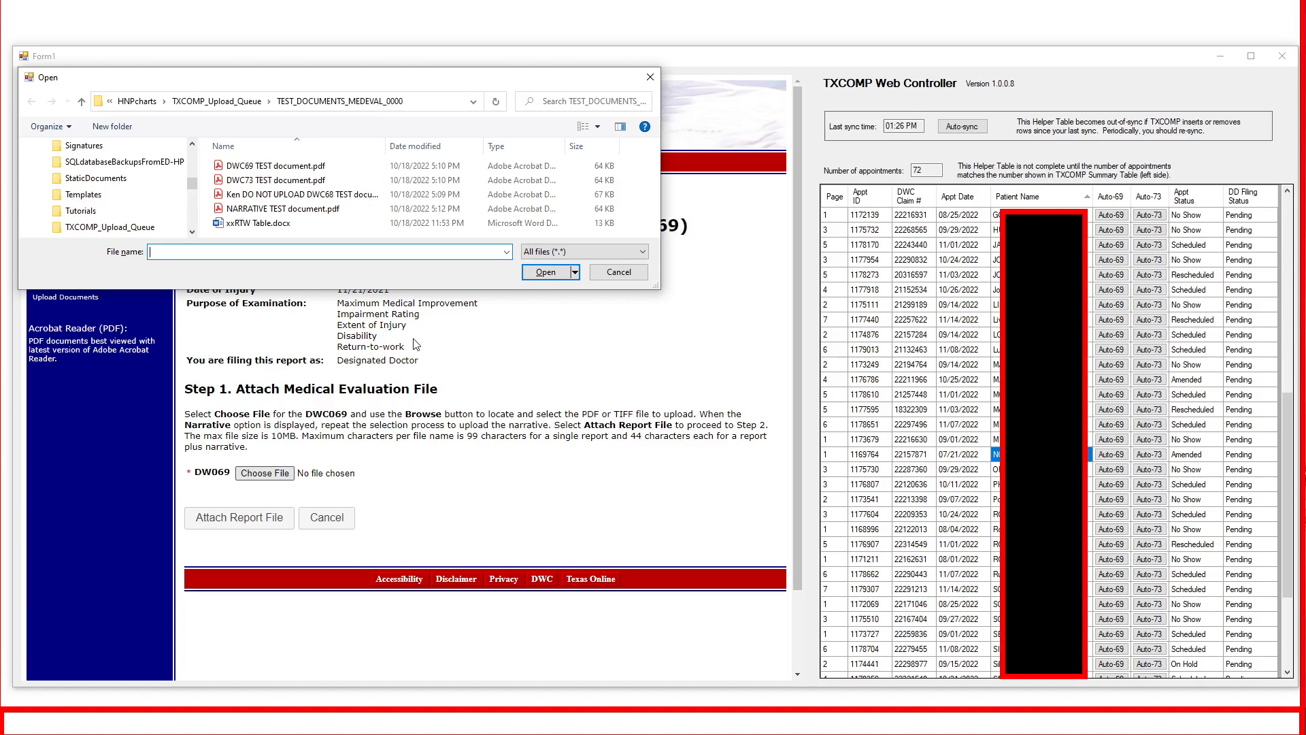
click(291, 171)
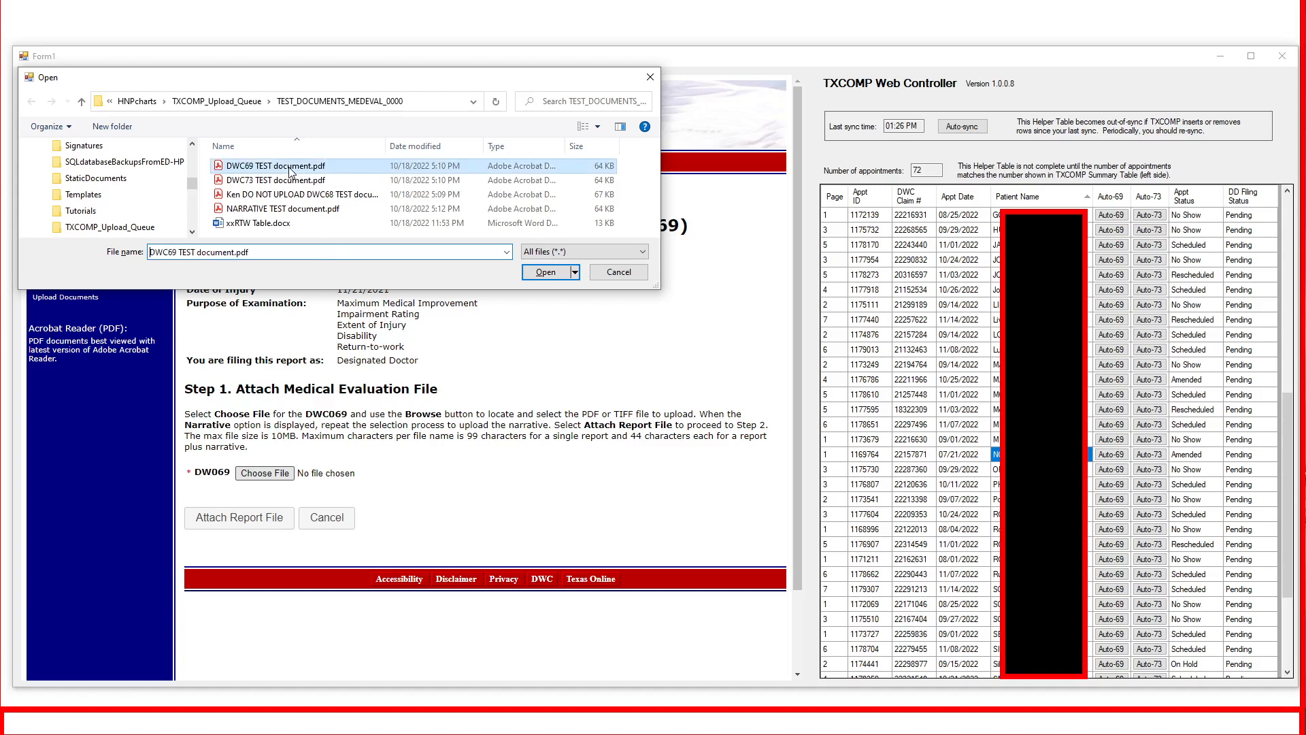
click(545, 273)
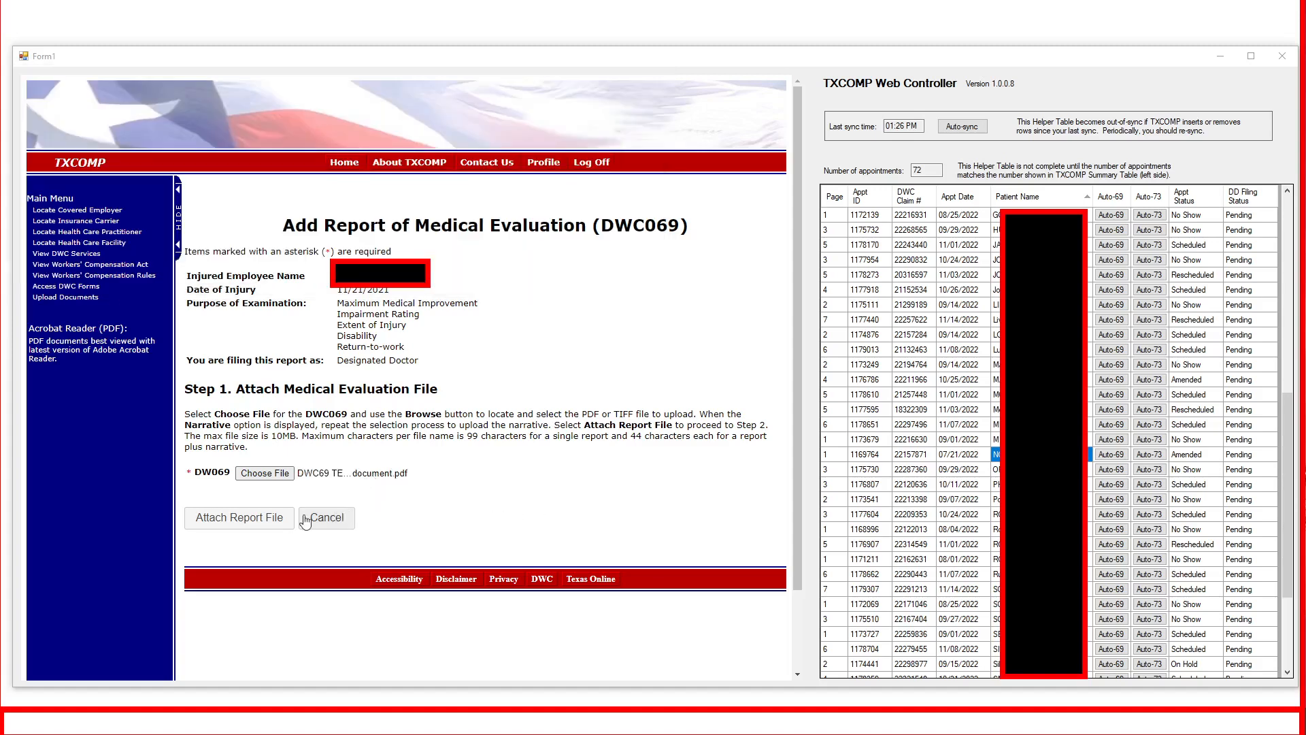
click(251, 520)
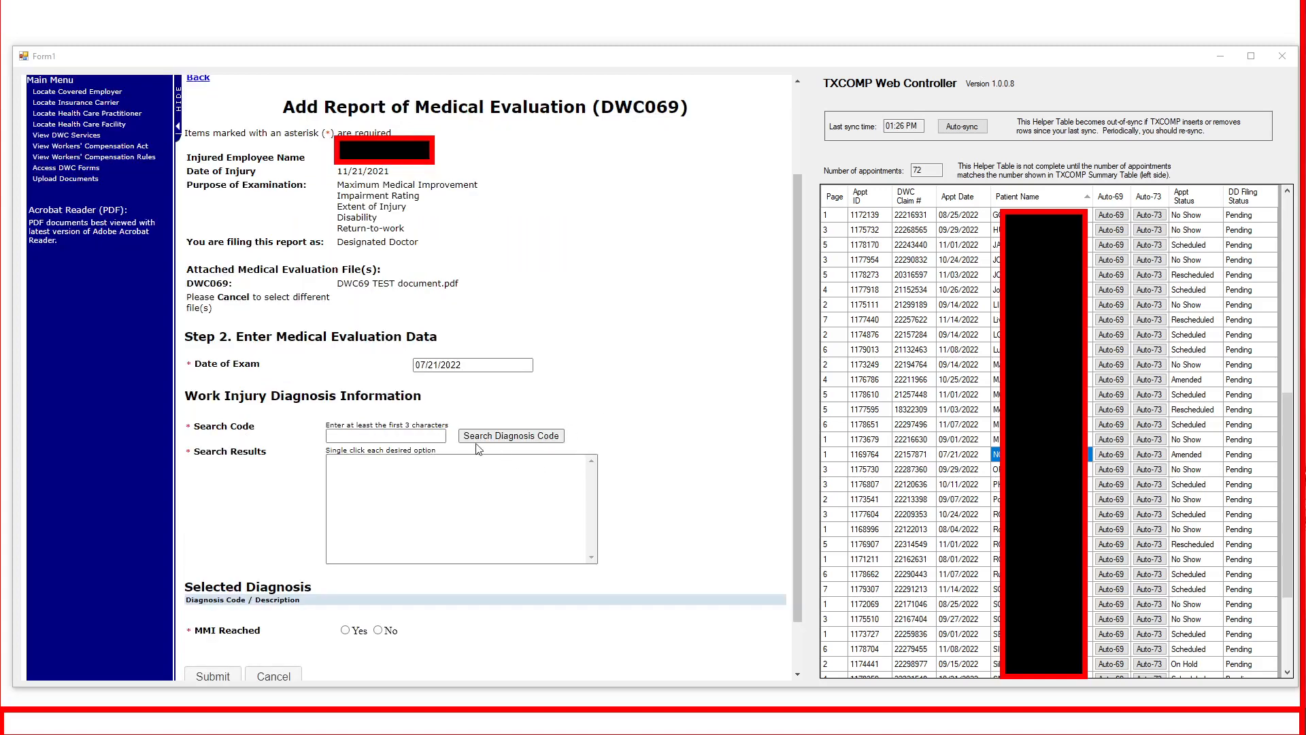
Auto-enter the DWC69 data for the 07/21/2022 amended appointment using the DR_DETERMINED_BOTH_CI_NONCI category
click(390, 436)
key(alt+Tab)
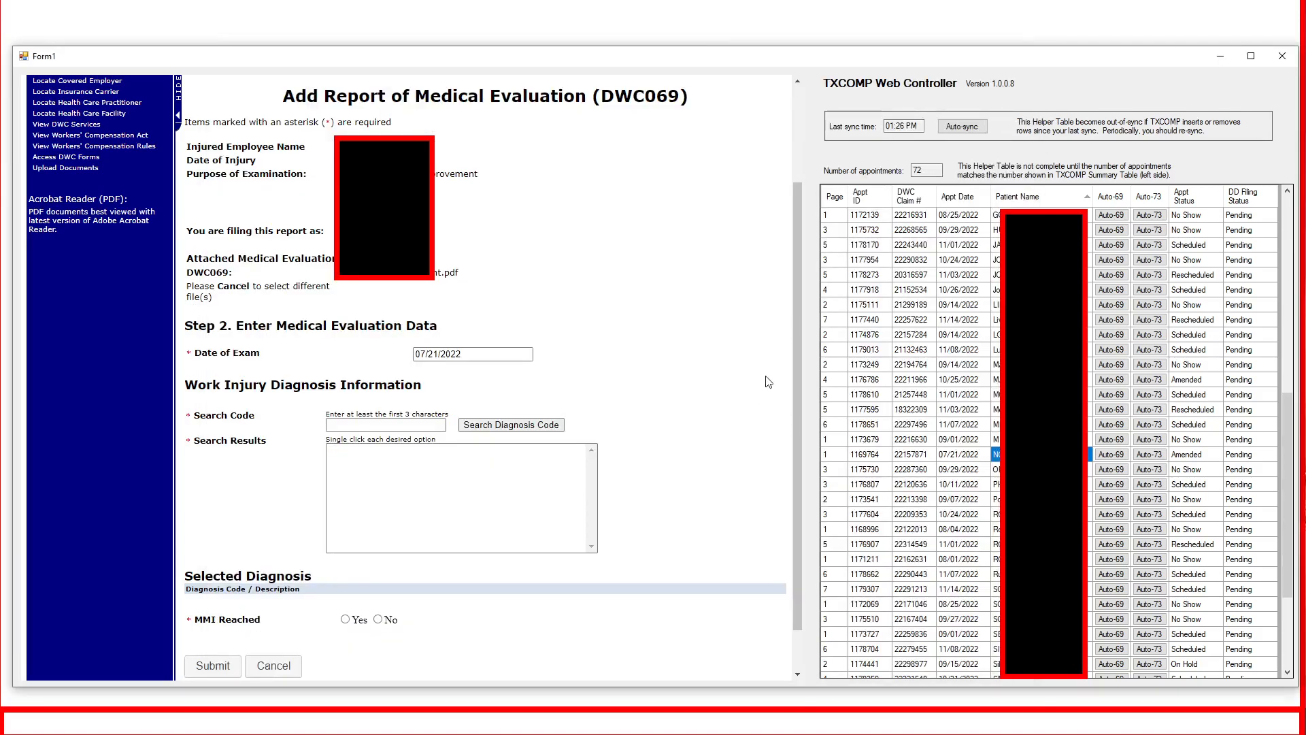
click(1115, 460)
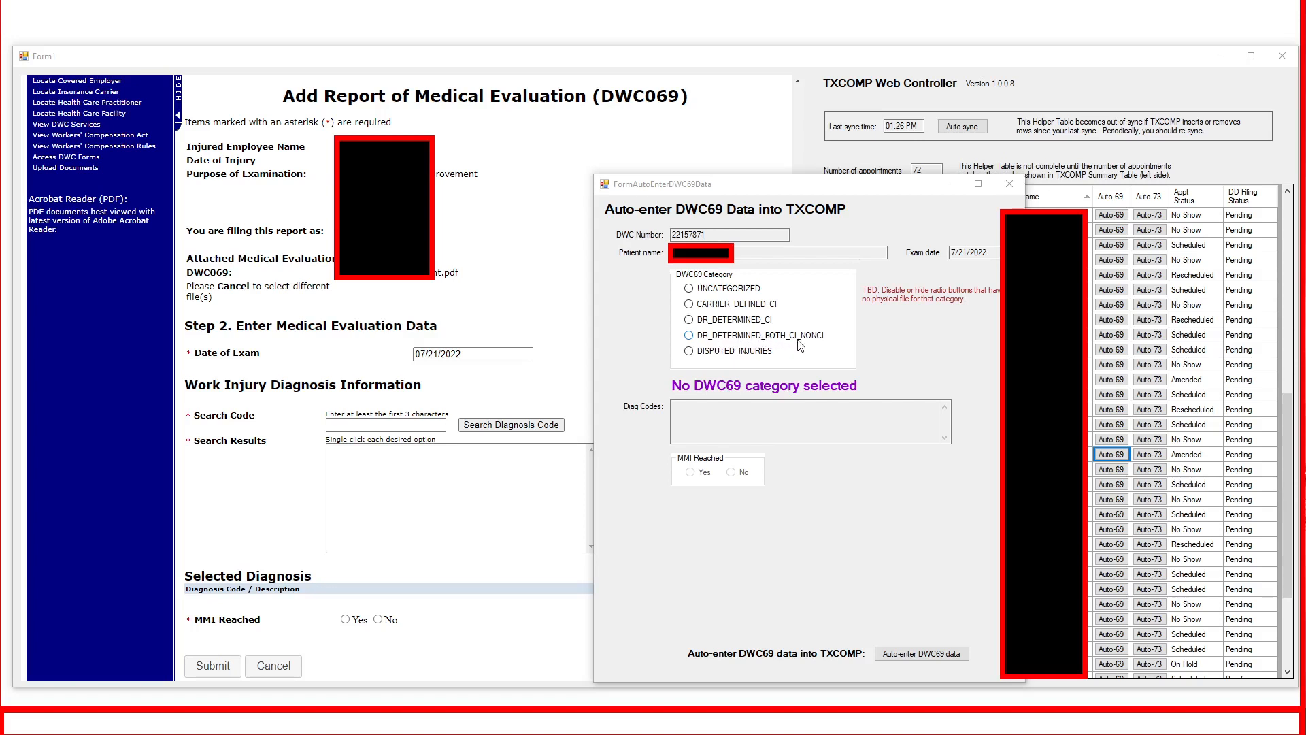
click(689, 335)
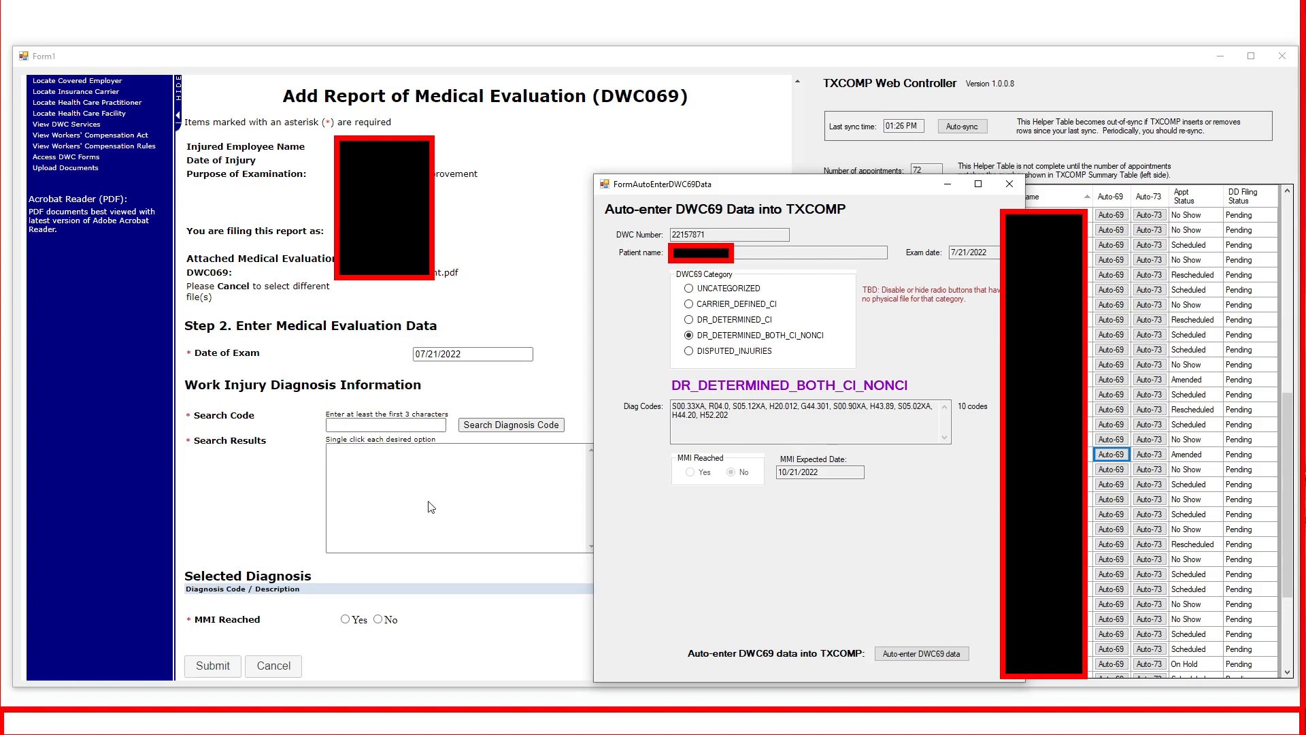
click(927, 654)
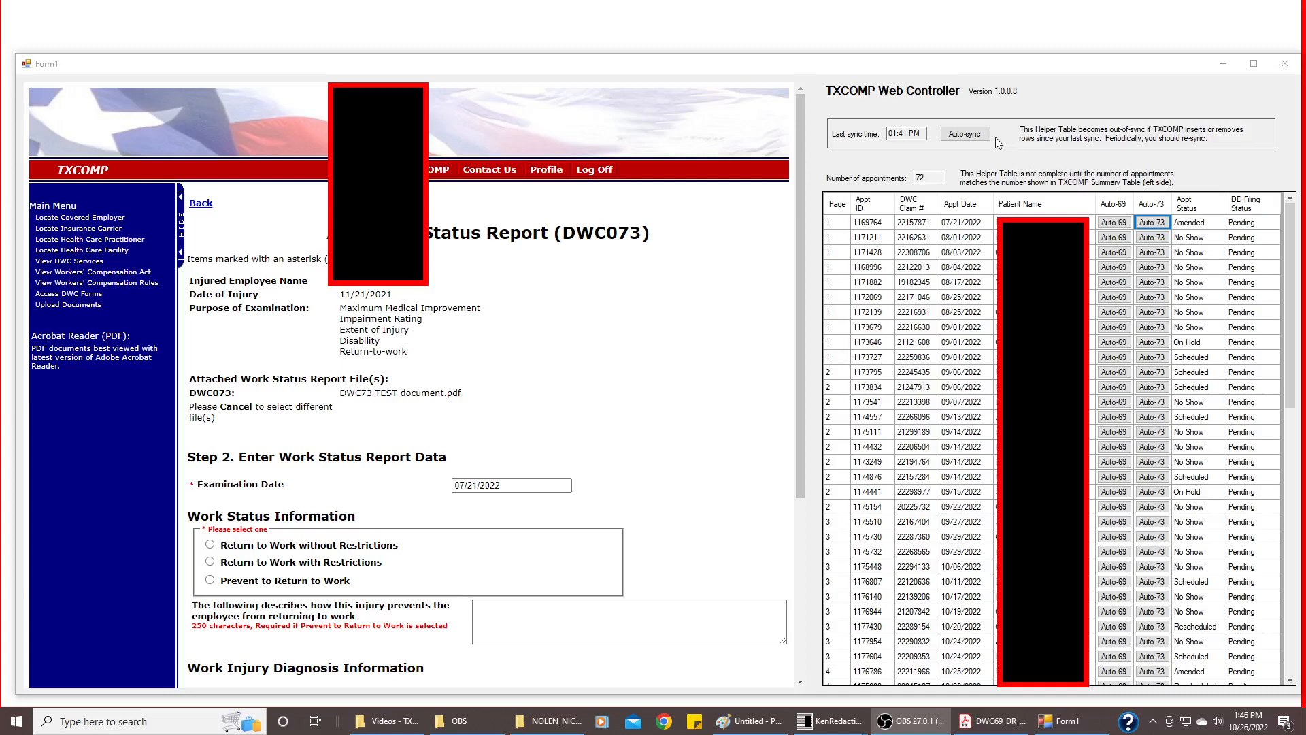
Switch to Paint to review the return-to-work table's statuses, date ranges and limitations, and return to the DWC073 form
click(1155, 229)
key(alt+Tab)
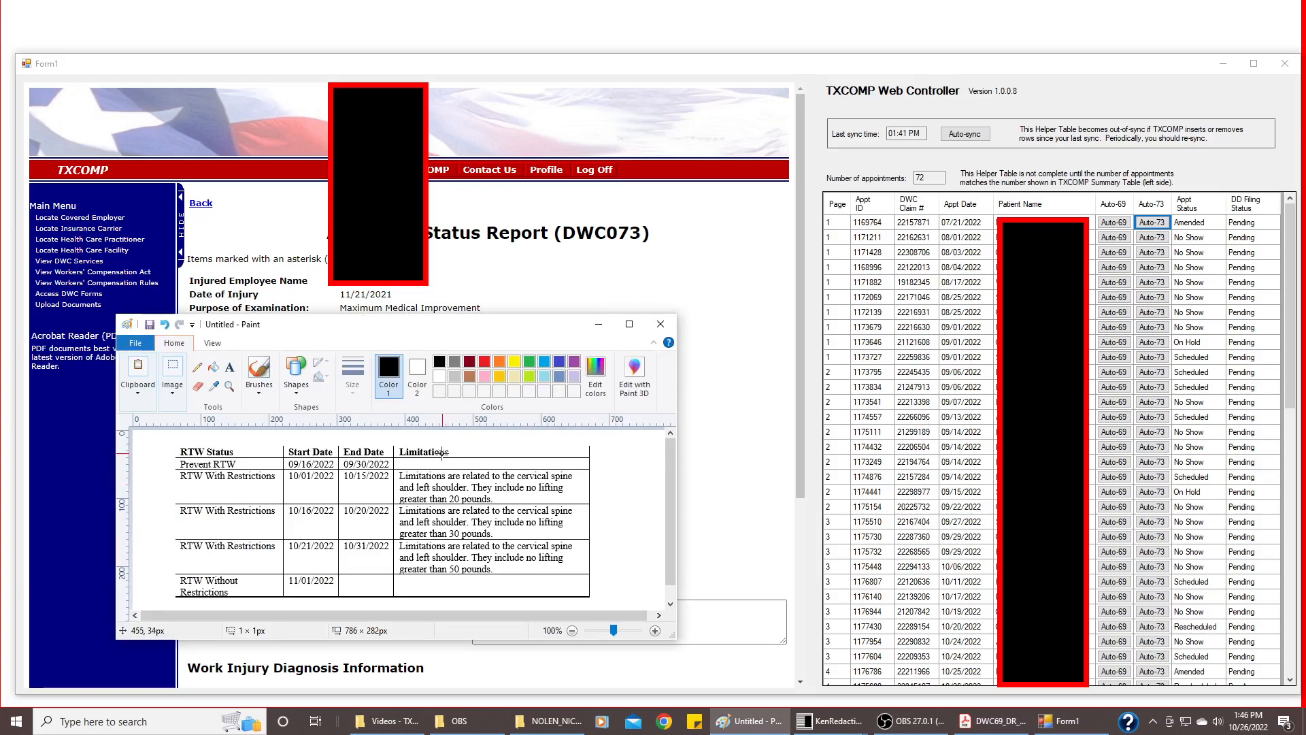
key(alt)
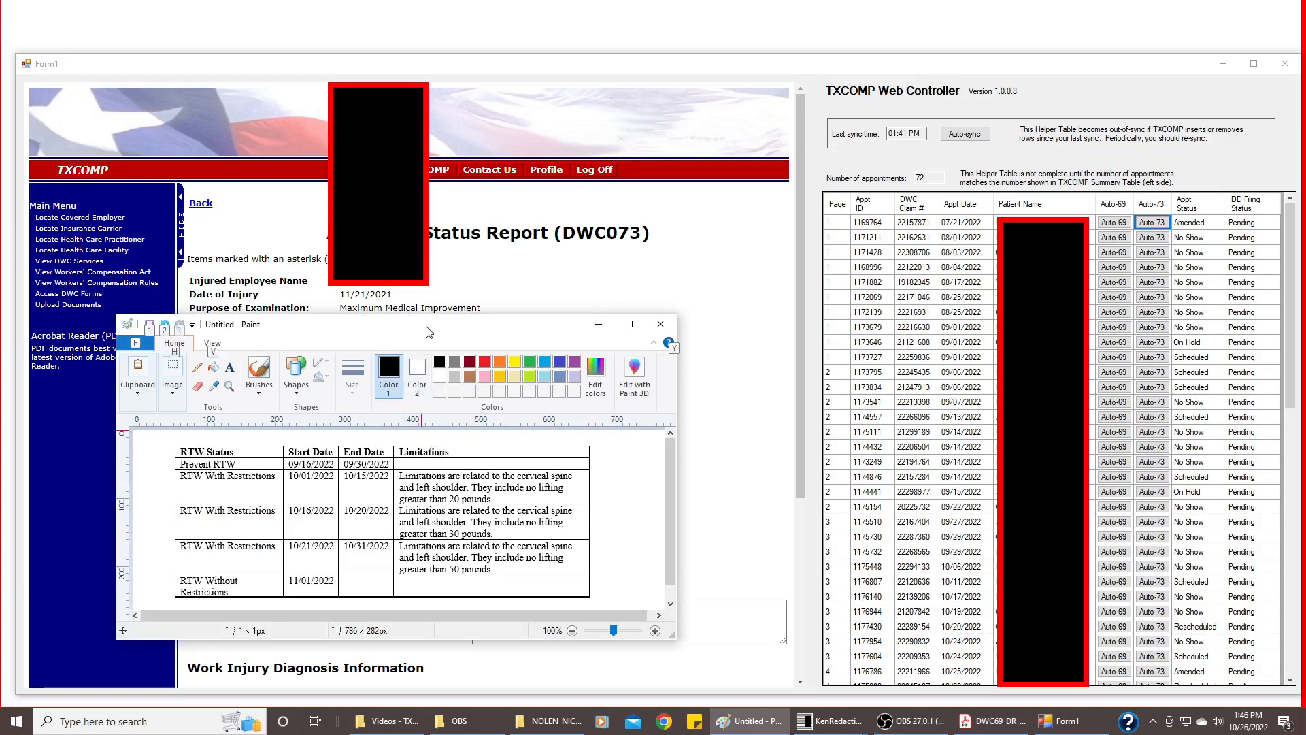
key(alt)
key(alt)
key(alt)
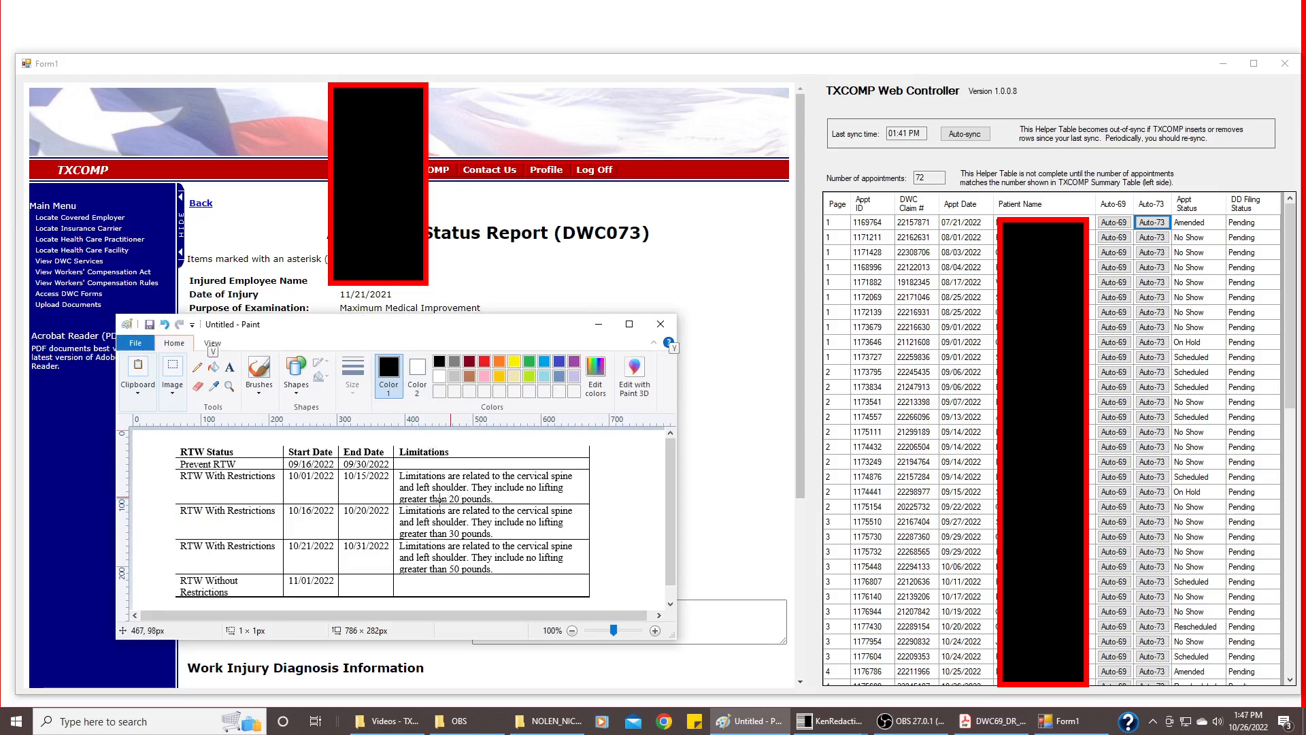
key(alt)
key(alt)
key(alt)
key(alt)
key(alt)
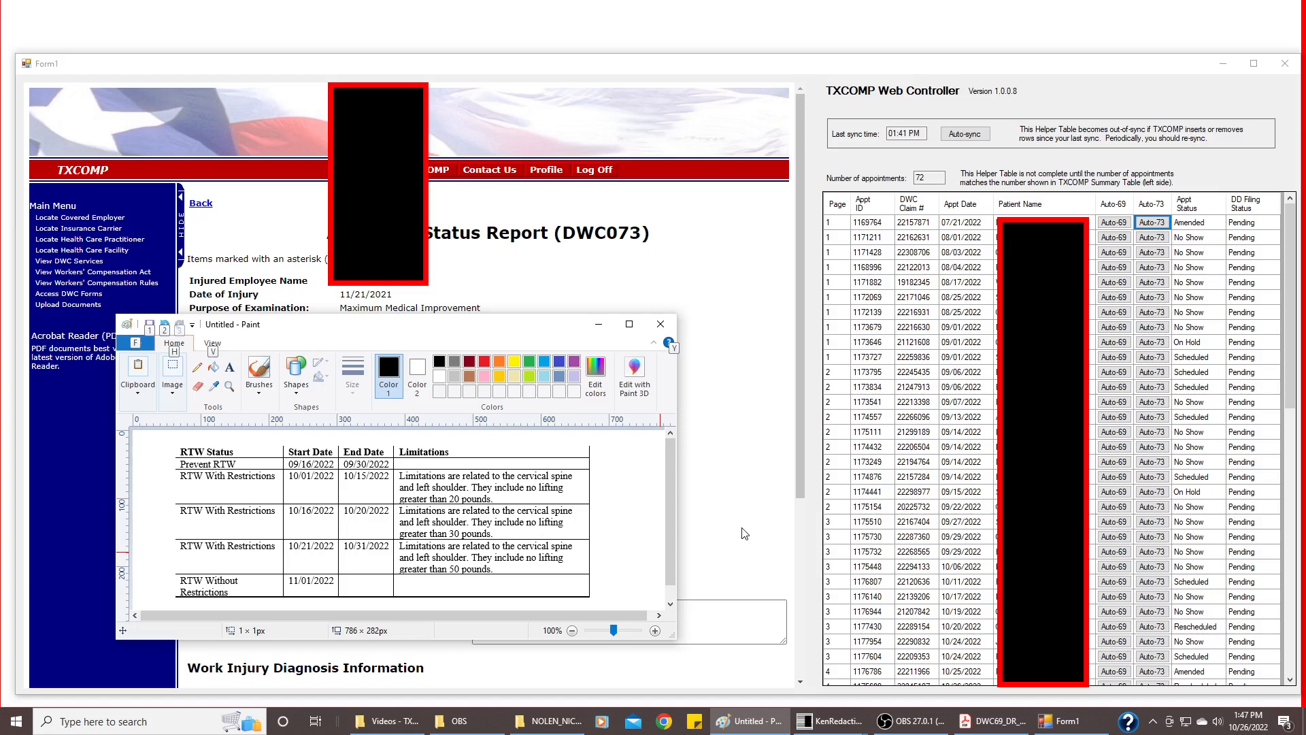
click(745, 533)
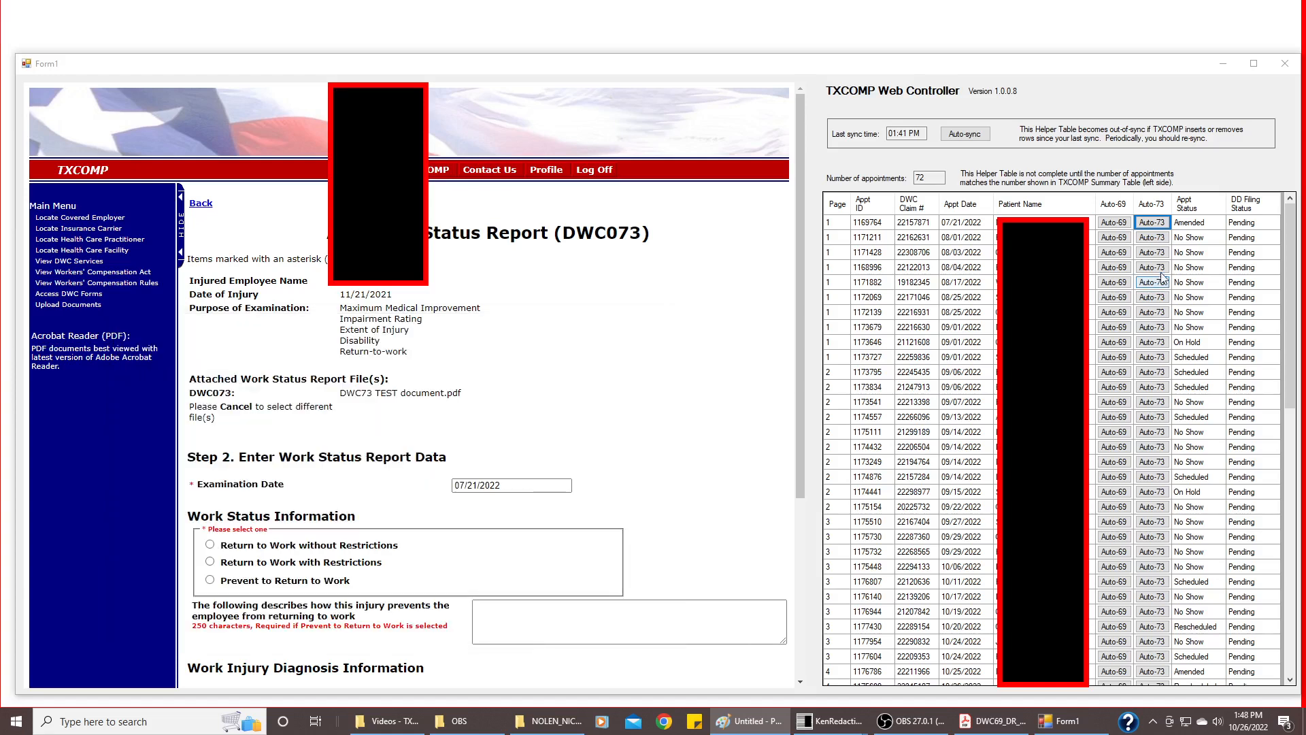
Auto-enter the RTW_PREVENTED period 09/16/2022 to 09/30/2022 into the DWC073 report and review the filled work status and diagnosis fields
click(1153, 223)
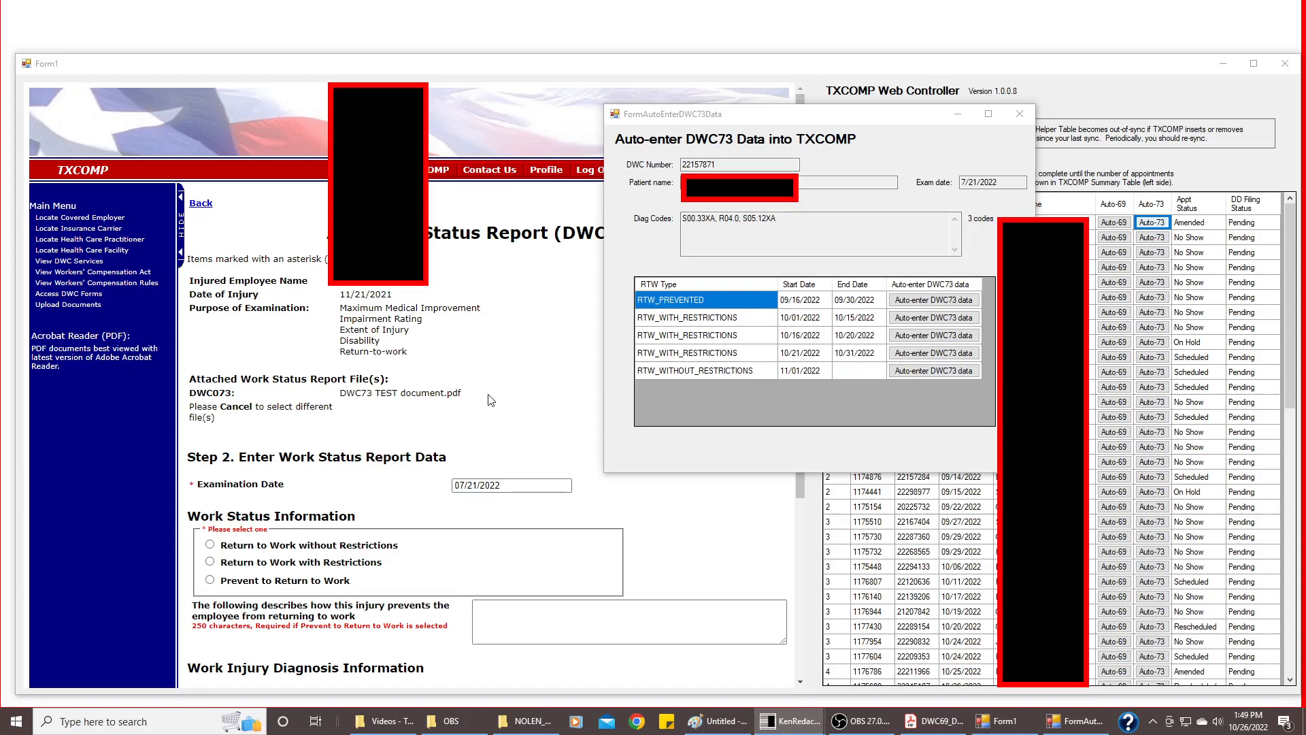
click(930, 302)
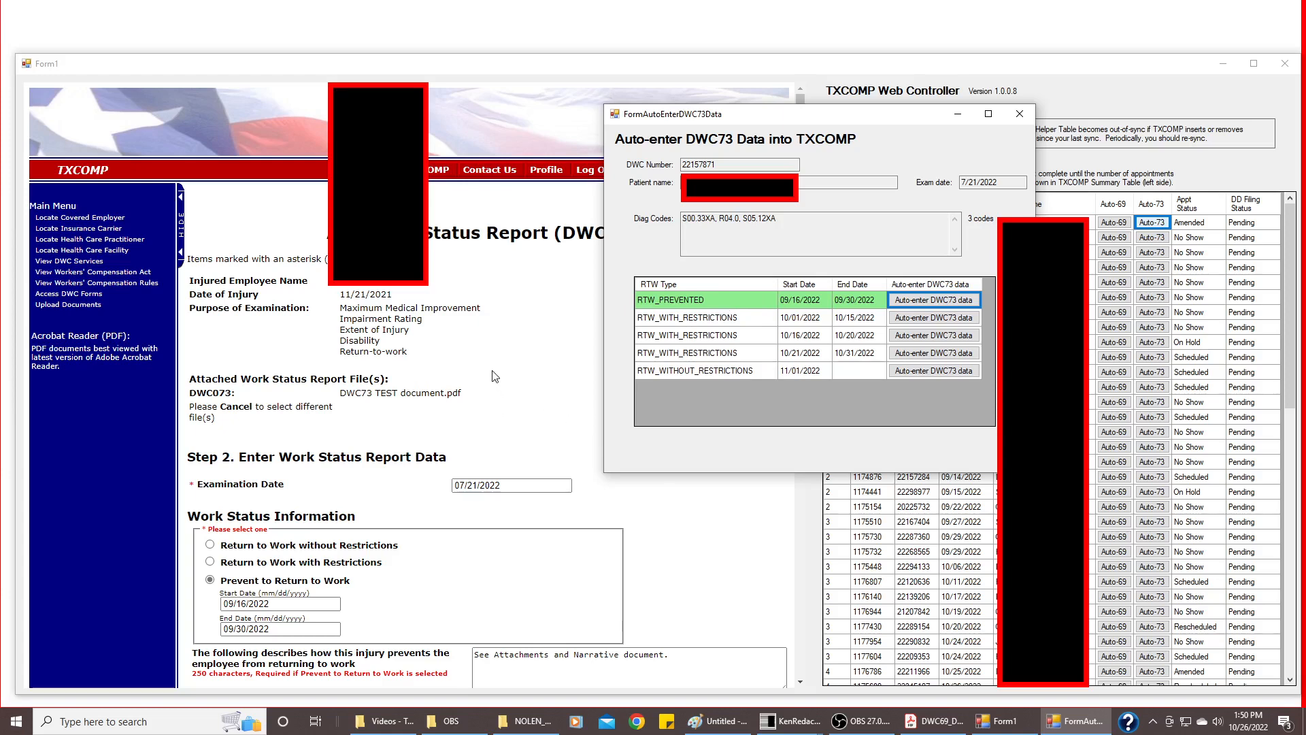
click(495, 65)
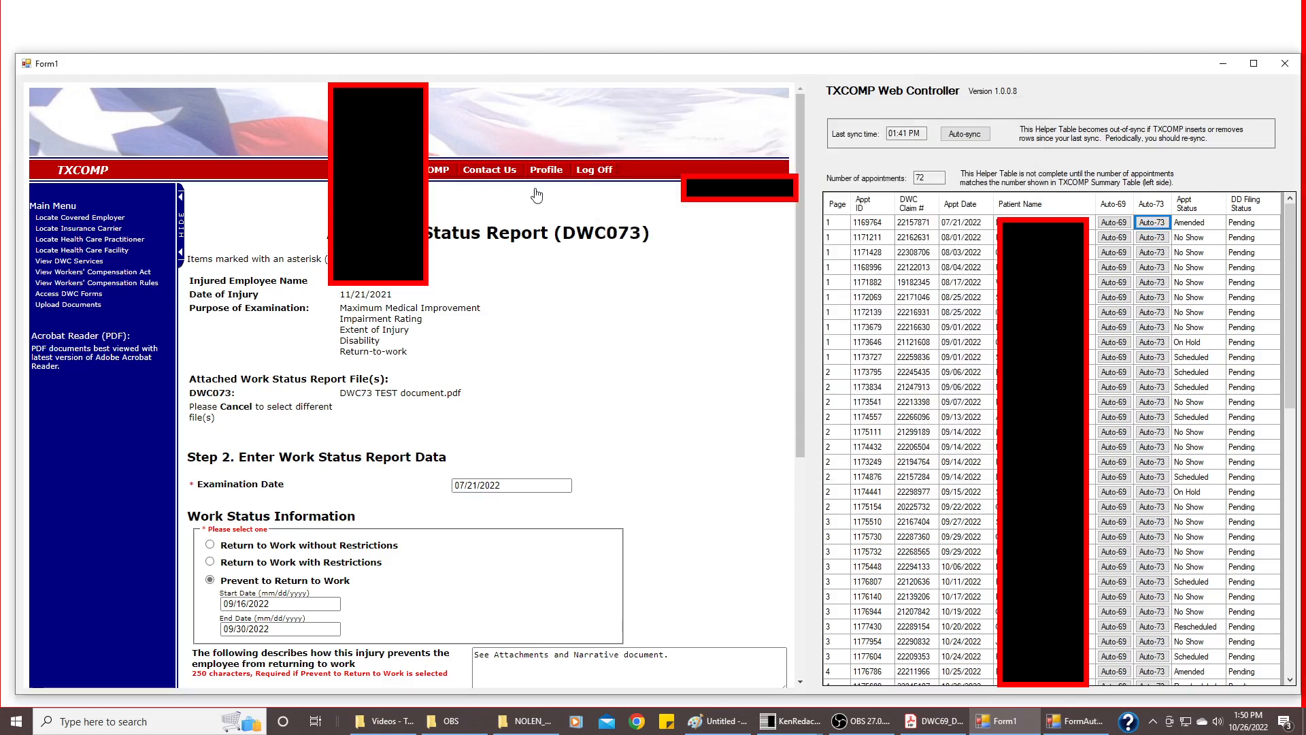
scroll(589, 326, down, 1)
scroll(589, 326, down, 2)
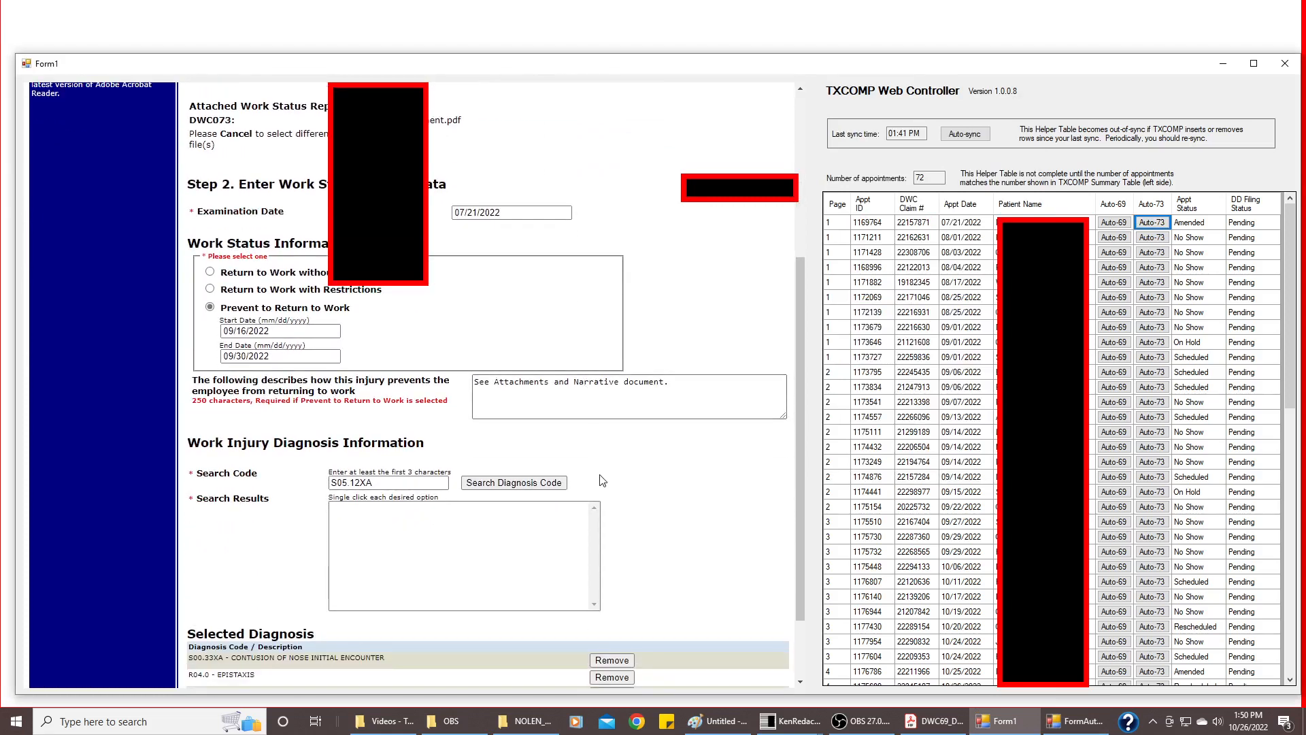
scroll(603, 483, down, 1)
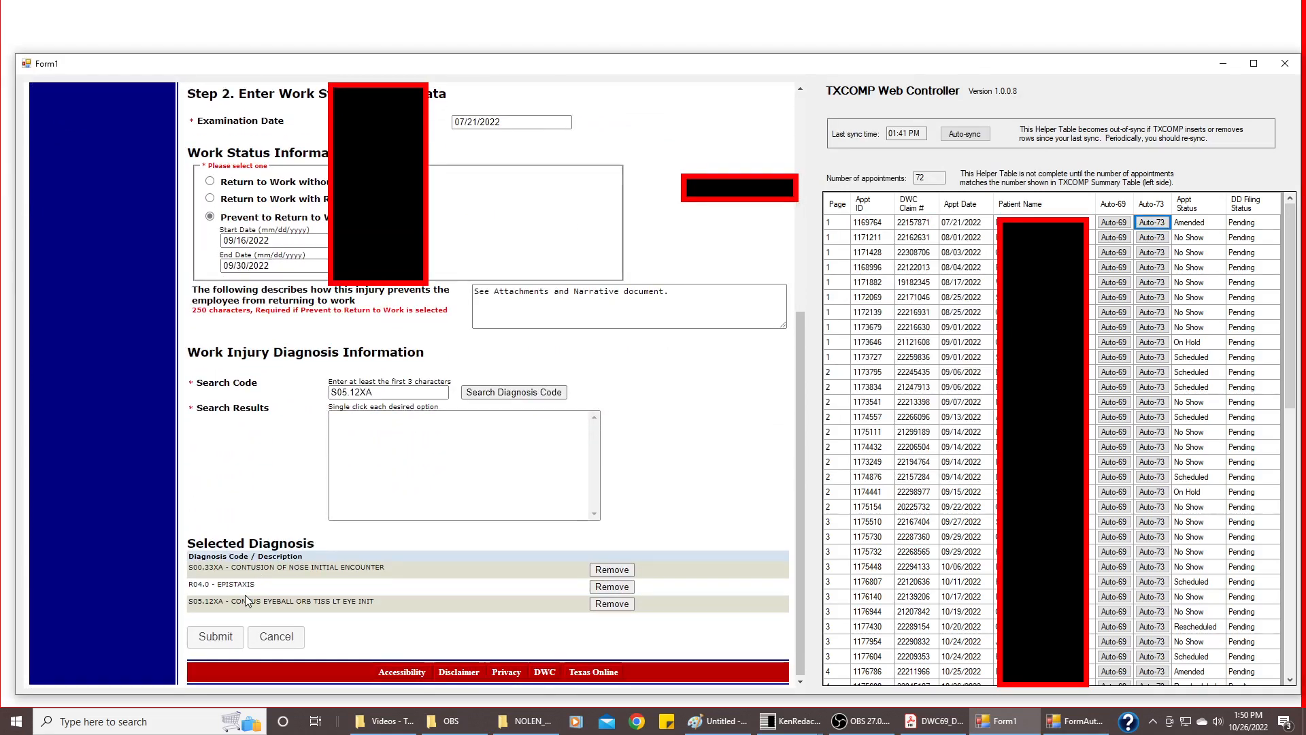
scroll(285, 452, up, 1)
scroll(285, 452, up, 1)
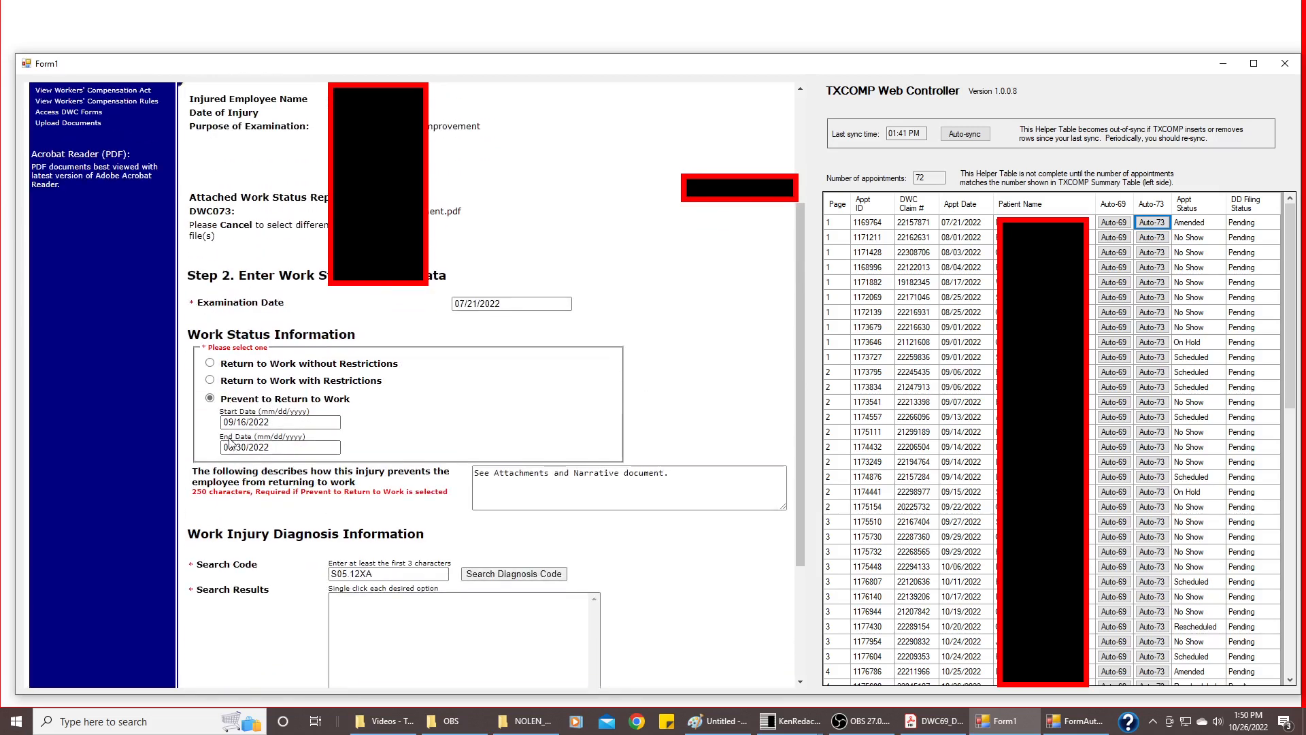
scroll(747, 506, down, 3)
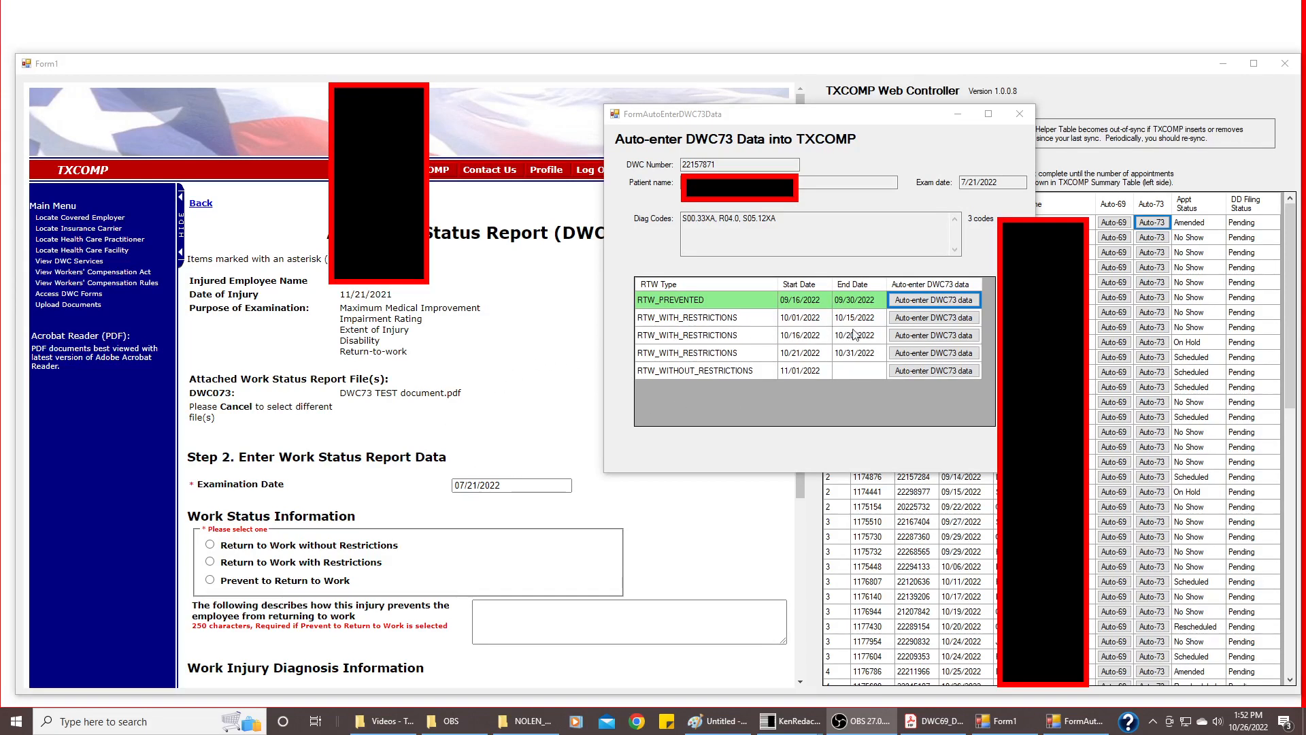
Auto-enter the RTW_WITH_RESTRICTIONS period 10/01/2022 to 10/15/2022 into the DWC073 report and check the filled form
click(936, 319)
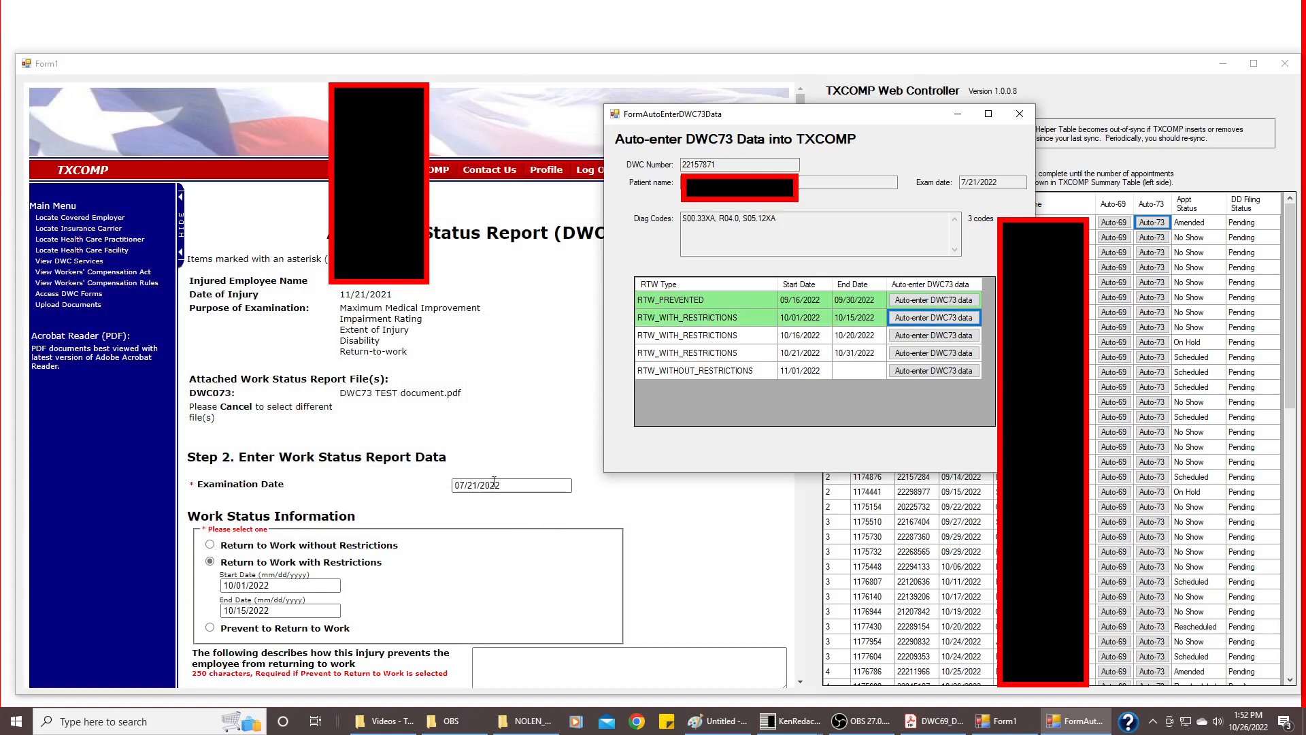
scroll(493, 481, down, 3)
scroll(493, 481, down, 3)
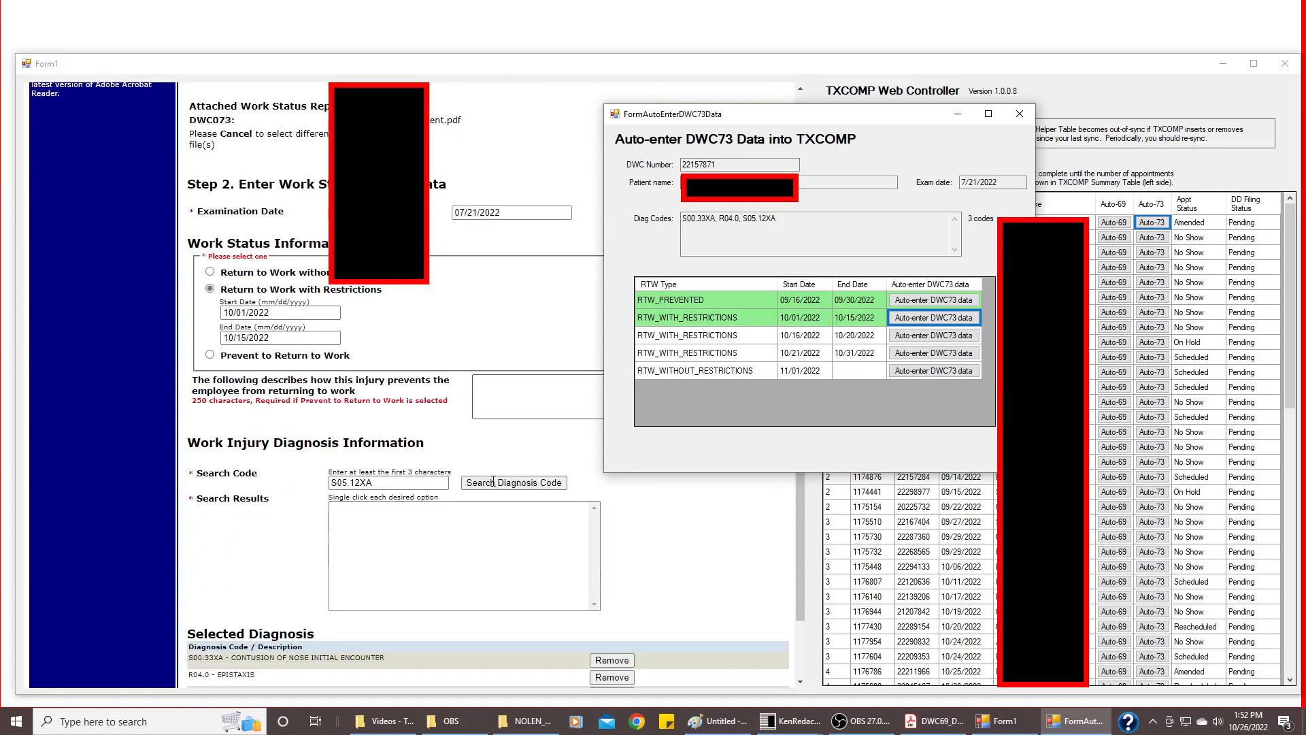